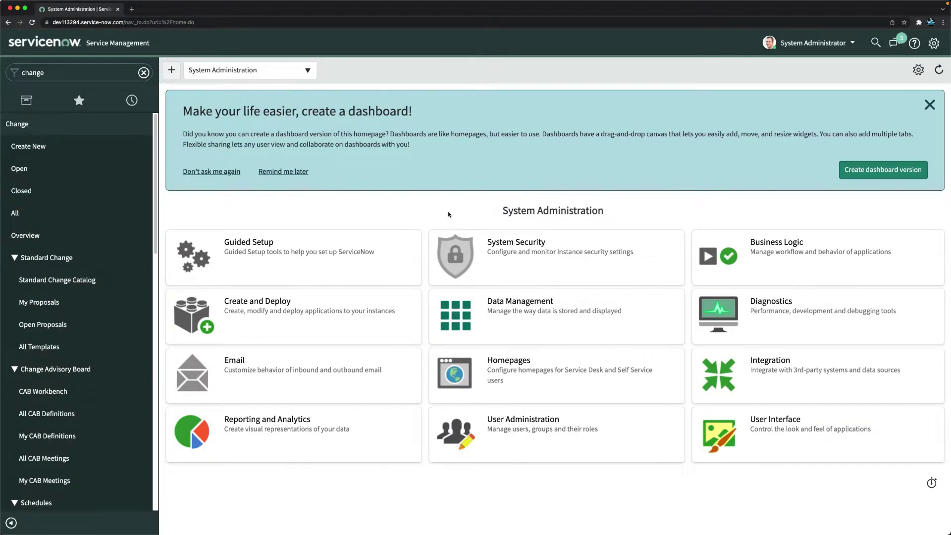
# - Filter the navigator for 'incident' and open incident INC0010023 from the Open incidents list
pyautogui.click(77, 65)
pyautogui.press('BackSpace')
pyautogui.press('BackSpace')
pyautogui.press('BackSpace')
pyautogui.press('BackSpace')
pyautogui.press('BackSpace')
pyautogui.press('BackSpace')
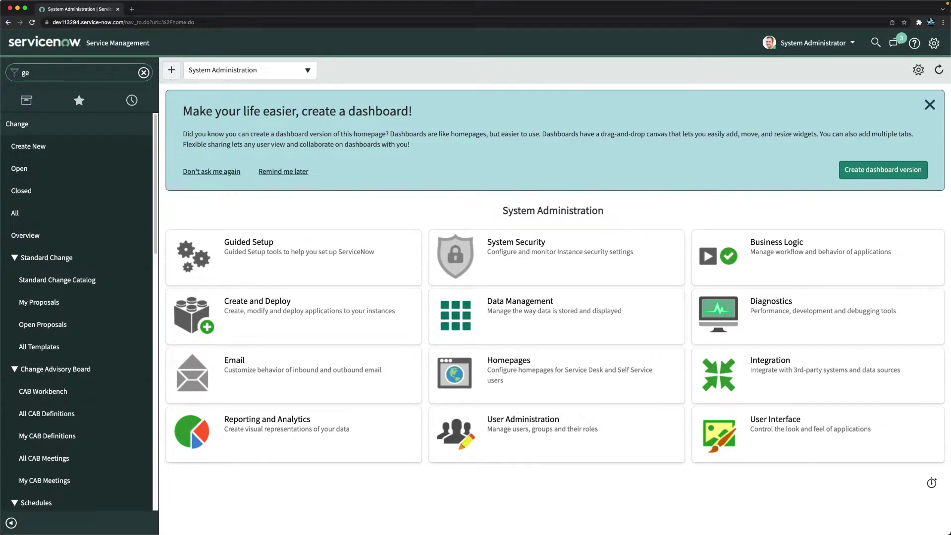
pyautogui.write('incident')
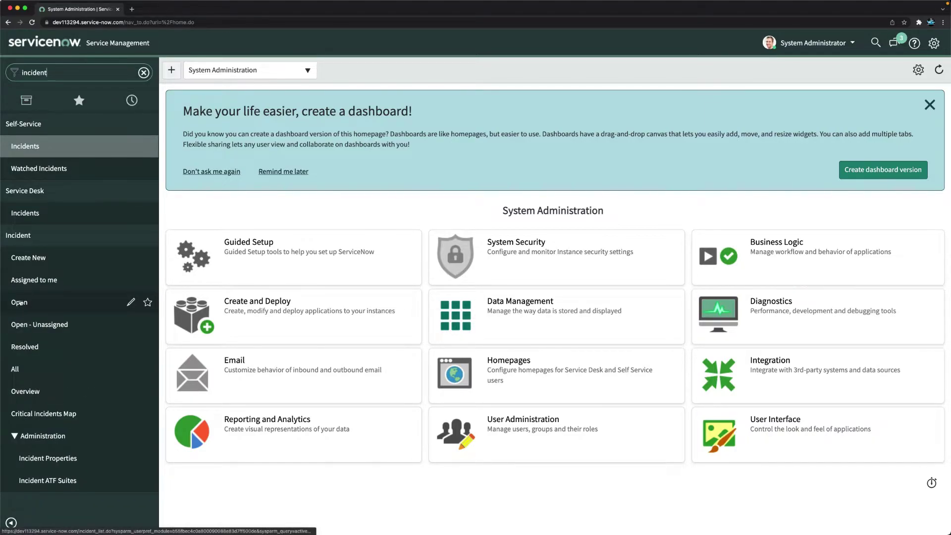
pyautogui.click(8, 308)
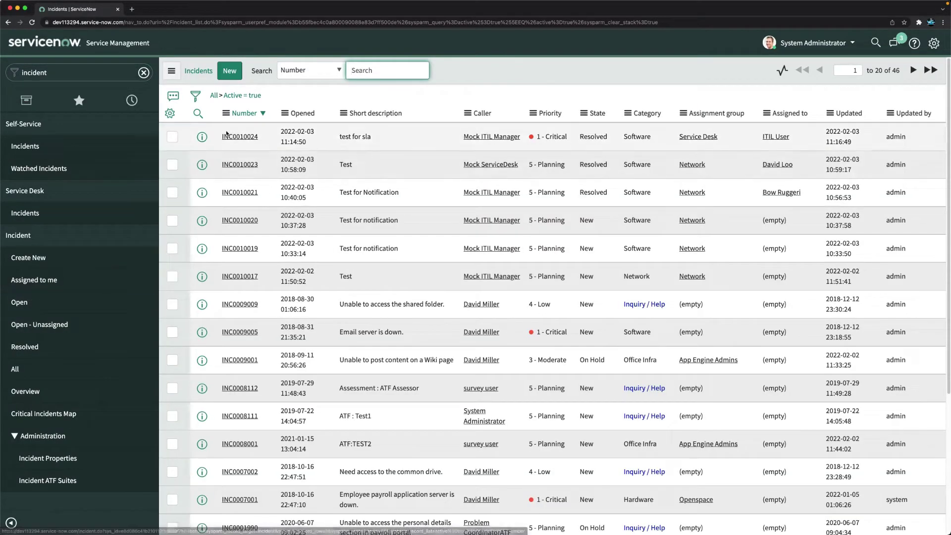
pyautogui.click(239, 168)
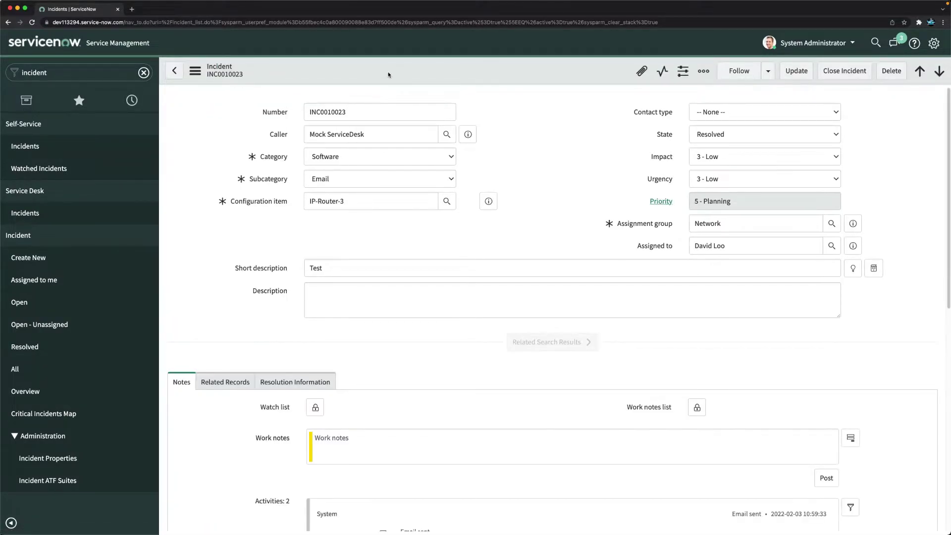
# - Review the record actions offered on INC0010023's form header menu, then dismiss it
pyautogui.rightClick(389, 75)
pyautogui.rightClick(373, 71)
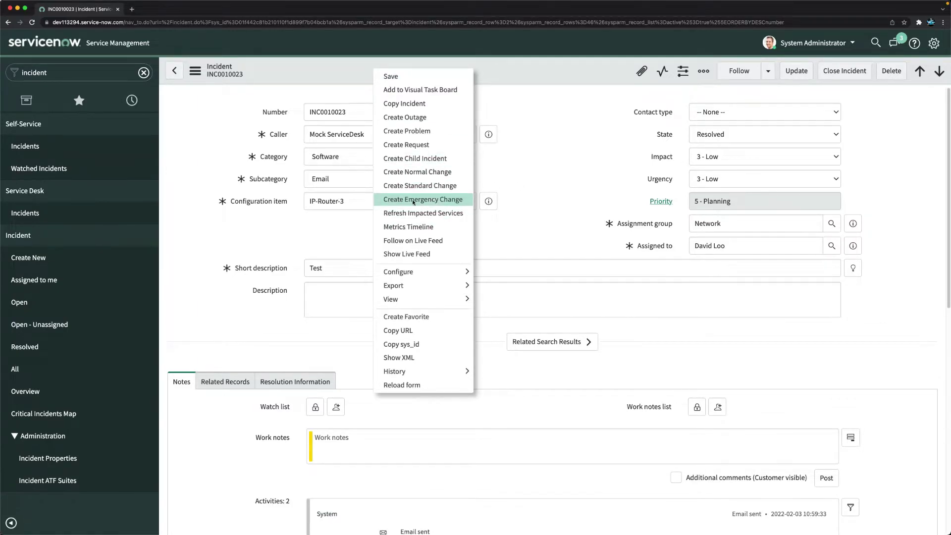
pyautogui.click(707, 181)
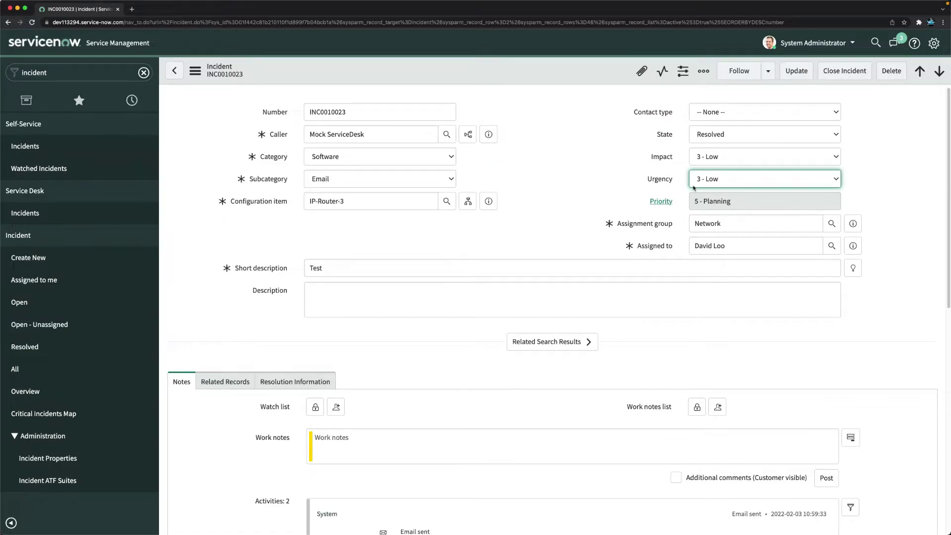
pyautogui.click(513, 167)
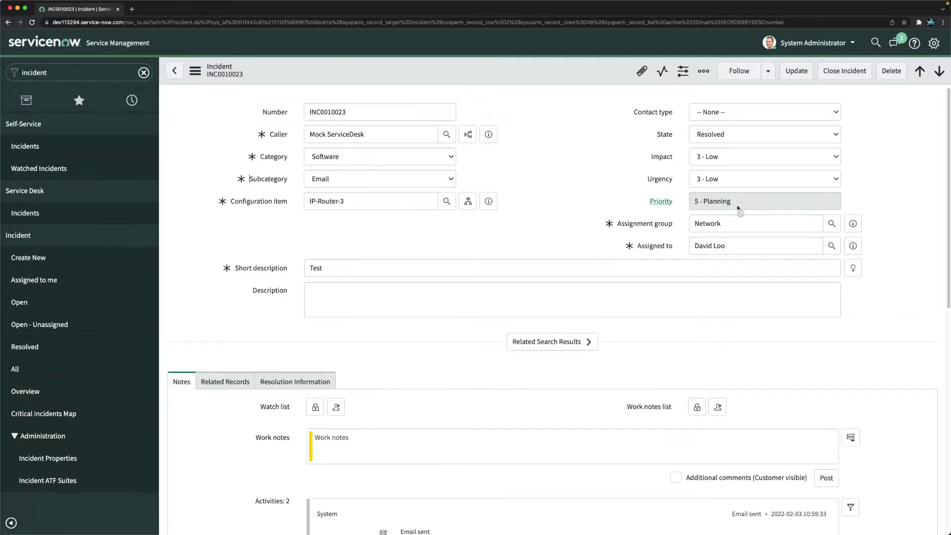
# - Open the incident table's UI Actions list via Configure > UI Actions
pyautogui.rightClick(460, 65)
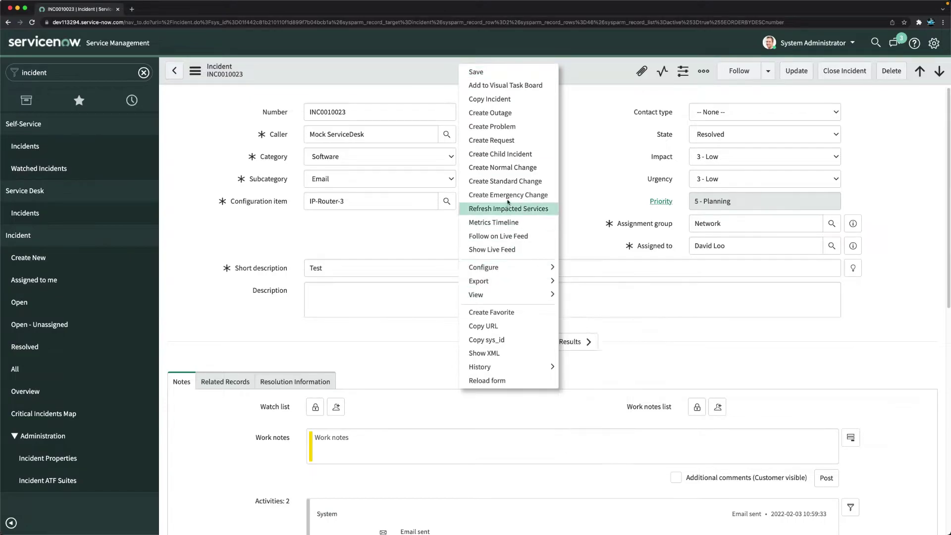
pyautogui.moveTo(533, 268)
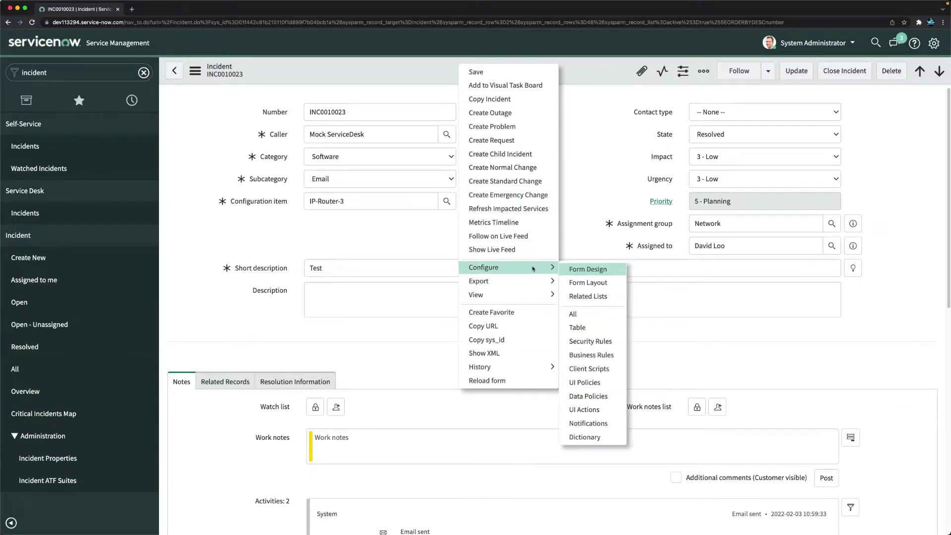
pyautogui.click(589, 410)
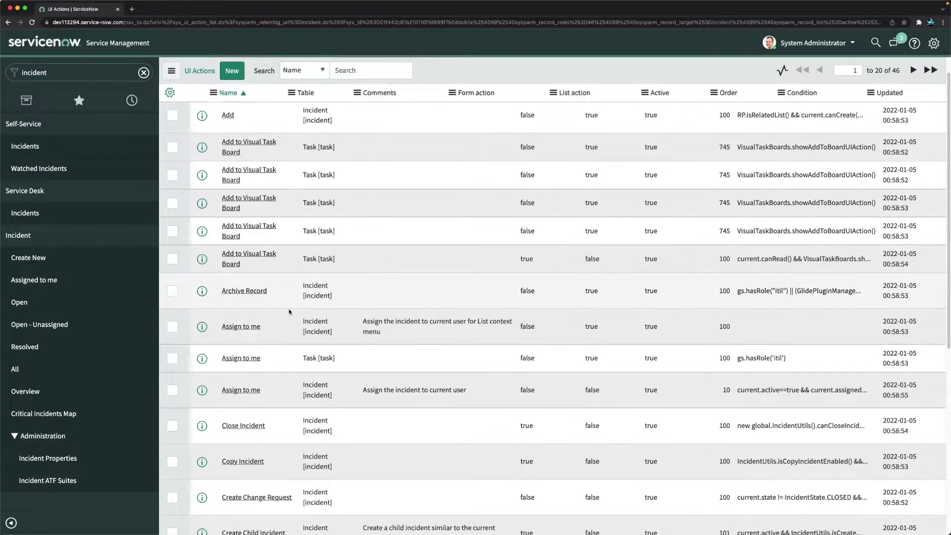
# - Open the Create Emergency Change UI action and look over its condition and script
pyautogui.scroll(-6, 289, 312)
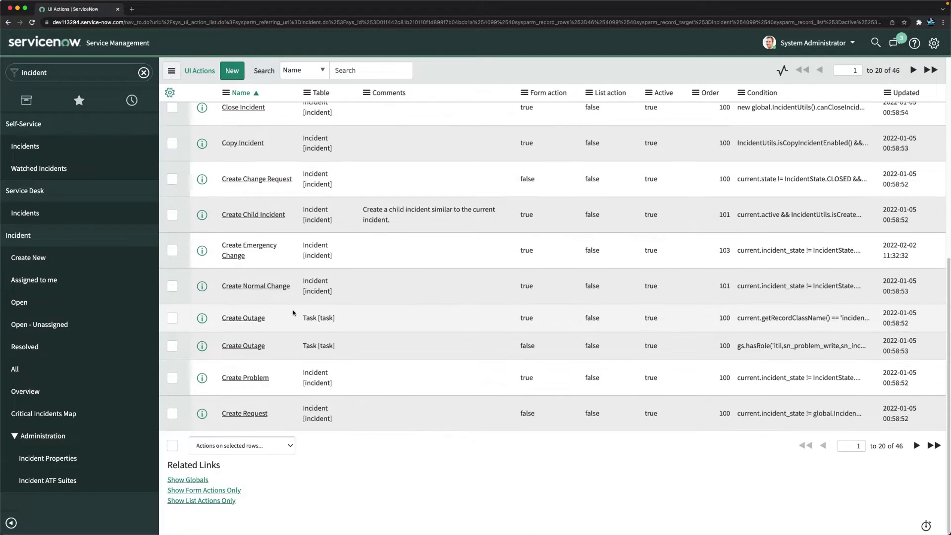
pyautogui.click(252, 248)
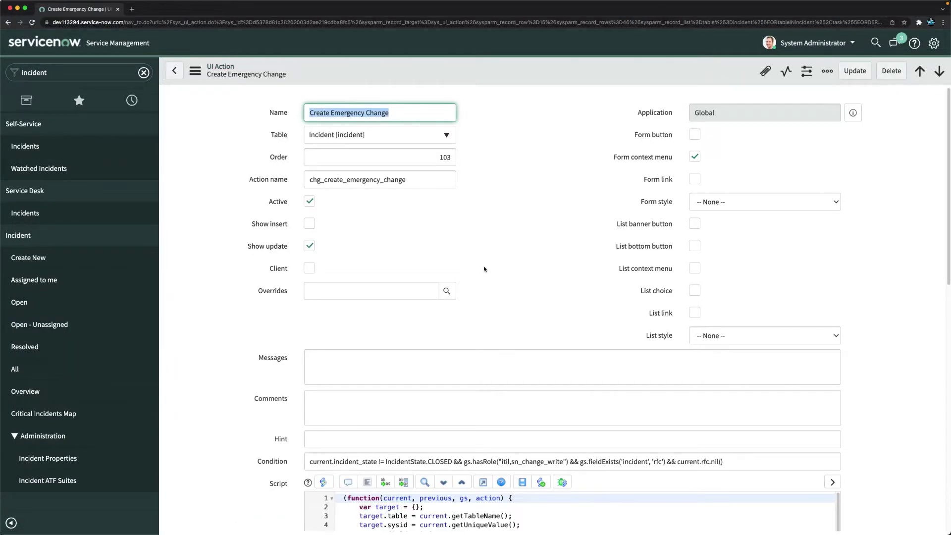
pyautogui.scroll(-8, 484, 269)
pyautogui.scroll(8, 485, 268)
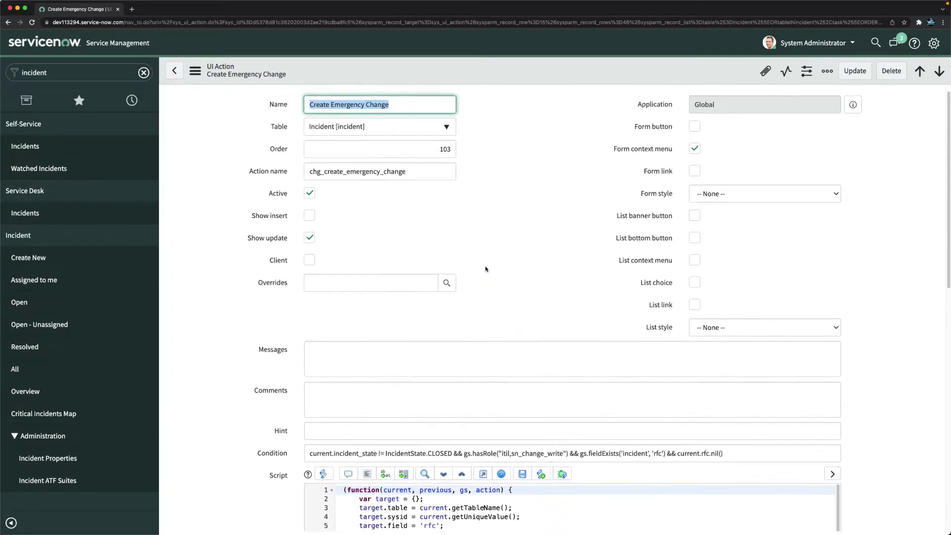
pyautogui.scroll(-7, 485, 269)
pyautogui.scroll(7, 485, 269)
pyautogui.scroll(-3, 486, 267)
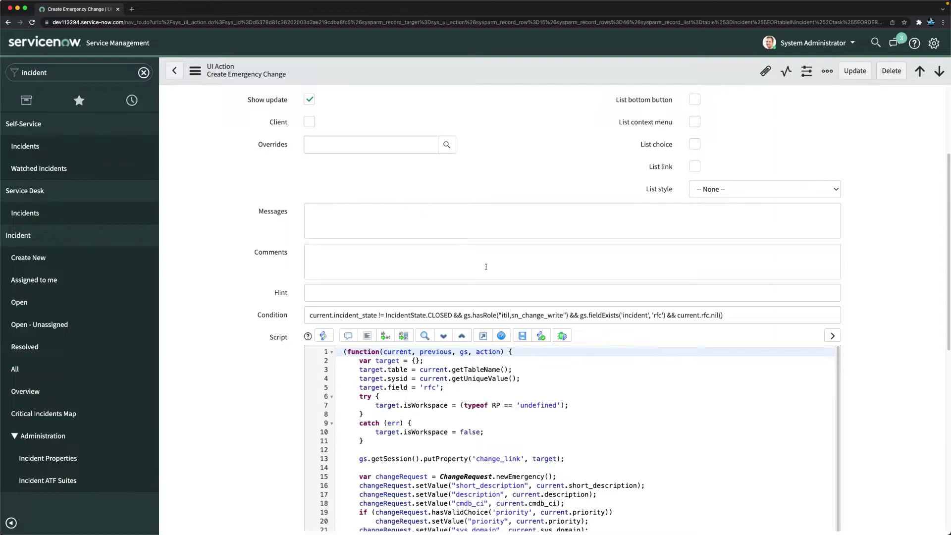
pyautogui.scroll(1, 359, 318)
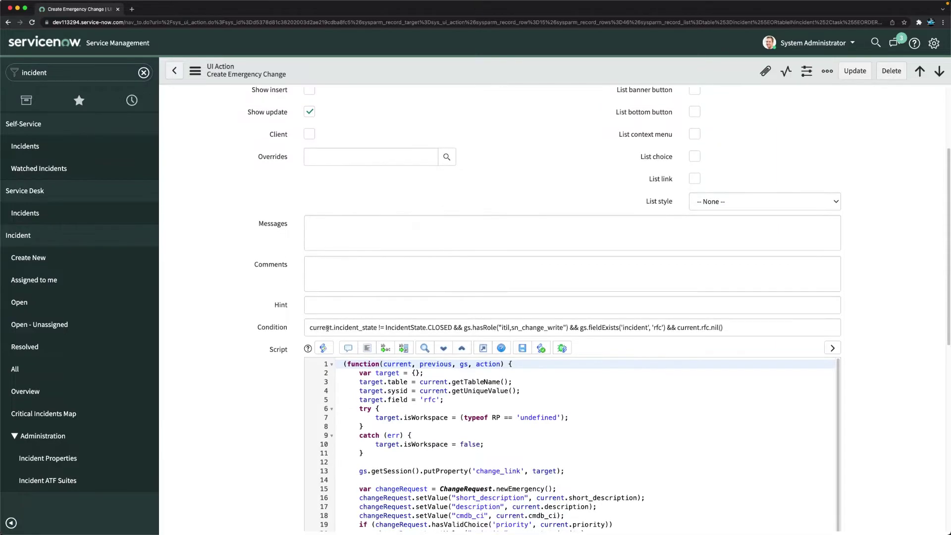
pyautogui.scroll(-2, 391, 297)
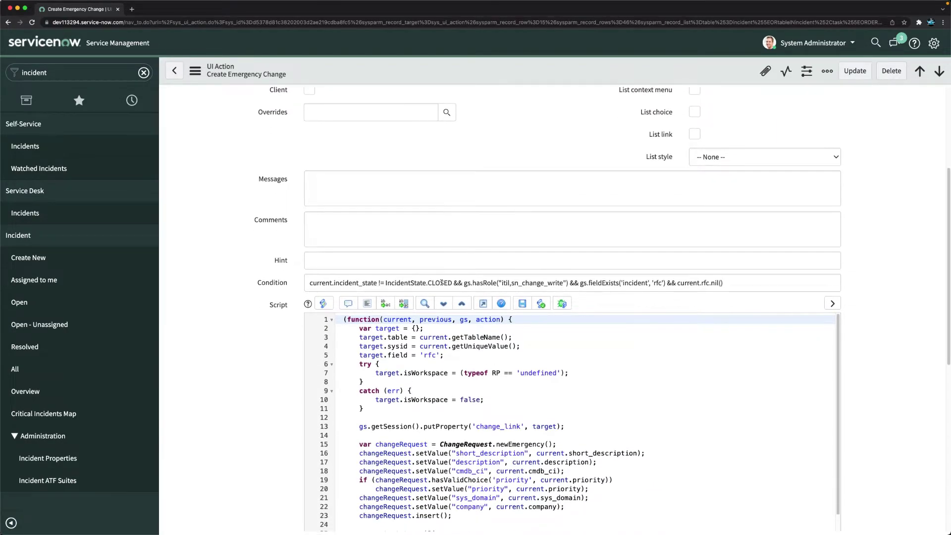
# - Append '&& (current.priority == 1' to the end of the Create Emergency Change condition
pyautogui.click(761, 283)
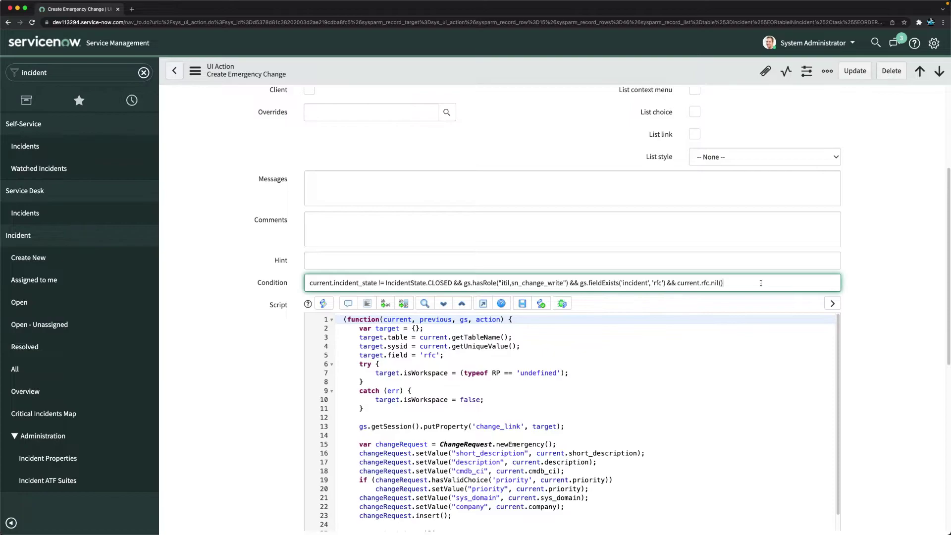
pyautogui.write('&&')
pyautogui.write(' current')
pyautogui.write('.')
pyautogui.write('(')
pyautogui.write('orio')
pyautogui.press('BackSpace')
pyautogui.press('BackSpace')
pyautogui.press('BackSpace')
pyautogui.press('BackSpace')
pyautogui.write('ori')
pyautogui.press('BackSpace')
pyautogui.write('p')
pyautogui.write('ro')
pyautogui.write('iority')
pyautogui.write(' =')
pyautogui.write('=')
pyautogui.write(' 1')
# - Open critical incident INC0010024 from the Open incidents list in a new tab
pyautogui.keyDown('super'); pyautogui.click(148, 301); pyautogui.keyUp('super')
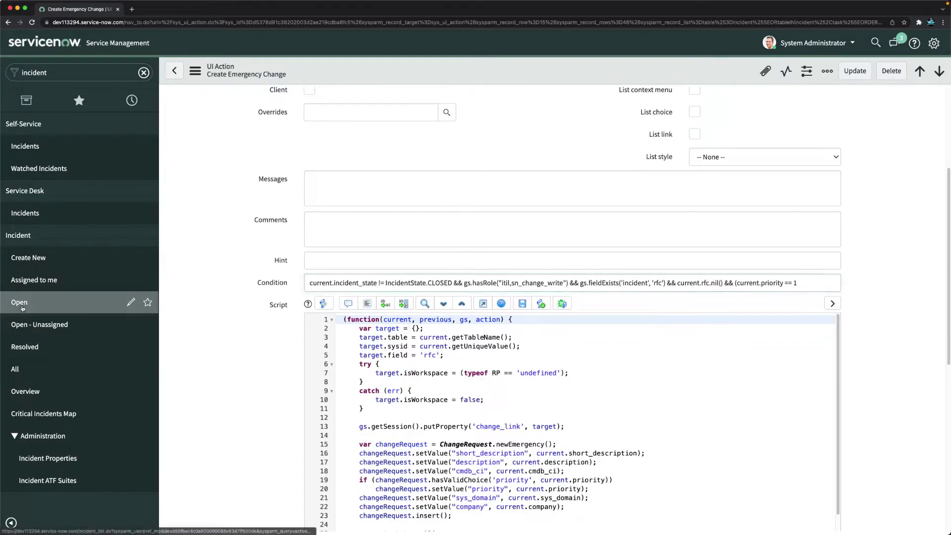
pyautogui.click(173, 14)
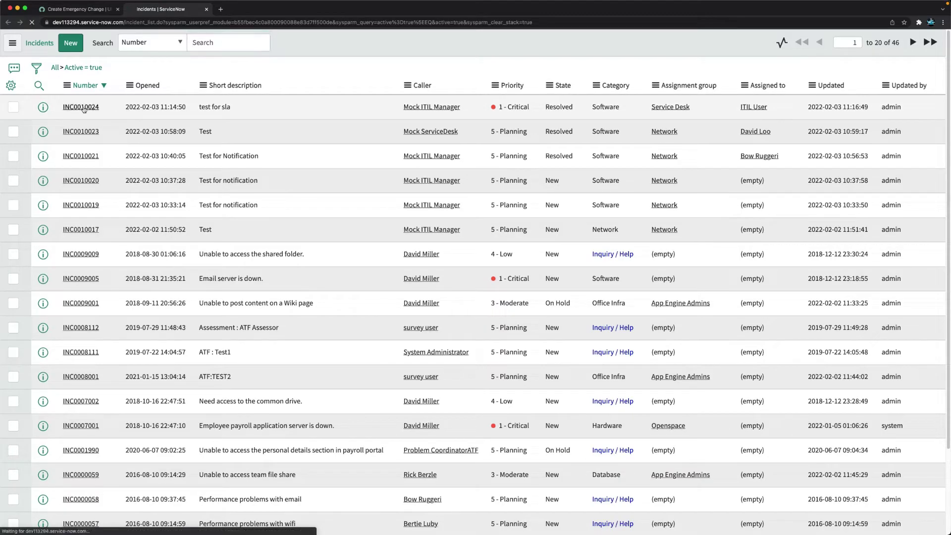
pyautogui.click(82, 107)
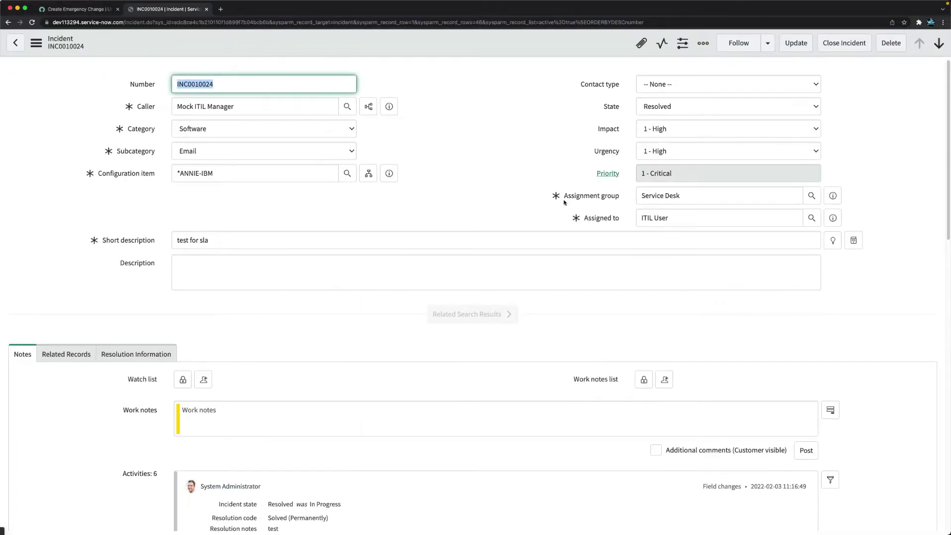
# - Check the Priority dictionary choices (1 - Critical, 2 - High), then return to the UI action
pyautogui.rightClick(625, 174)
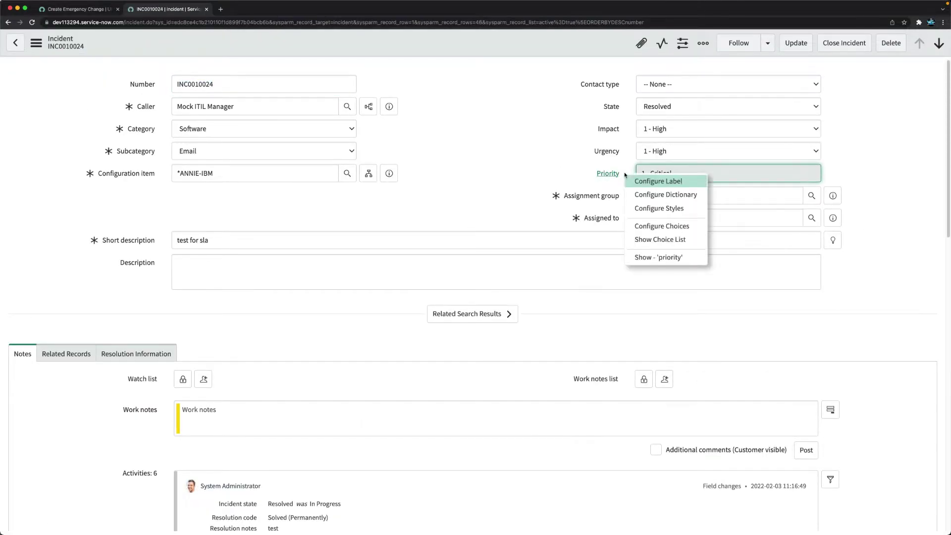
pyautogui.click(674, 197)
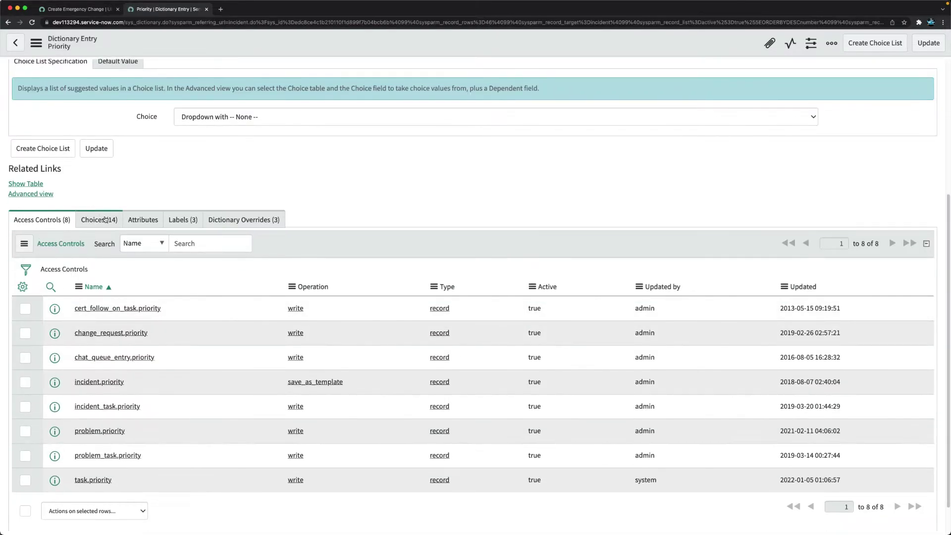
pyautogui.click(99, 219)
pyautogui.scroll(-4, 193, 282)
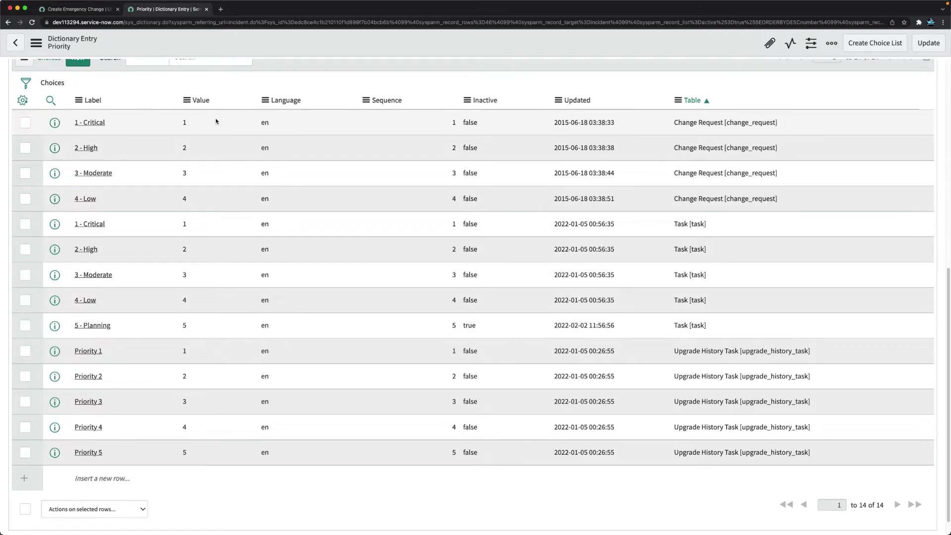
pyautogui.click(67, 10)
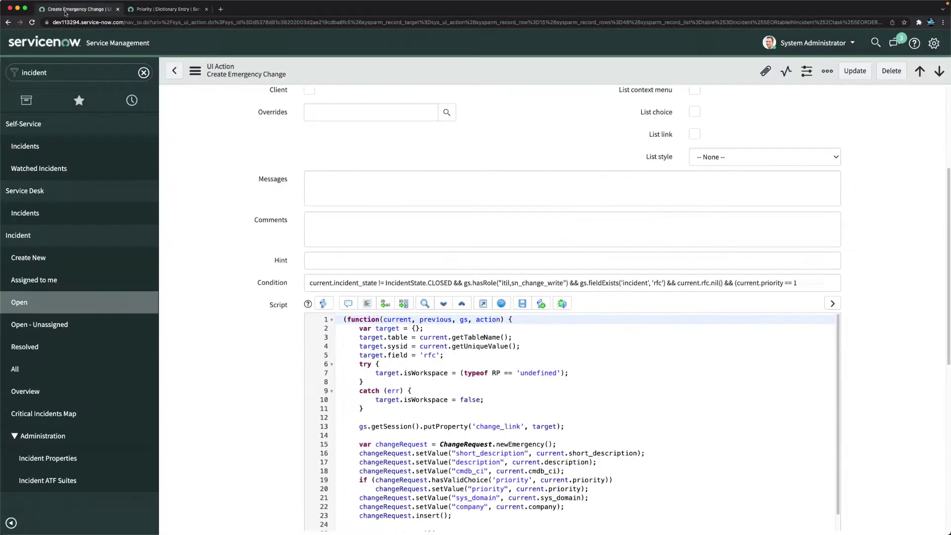
# - Complete the condition clause as && (current.priority == '1' || current.priority == '2')
pyautogui.click(795, 284)
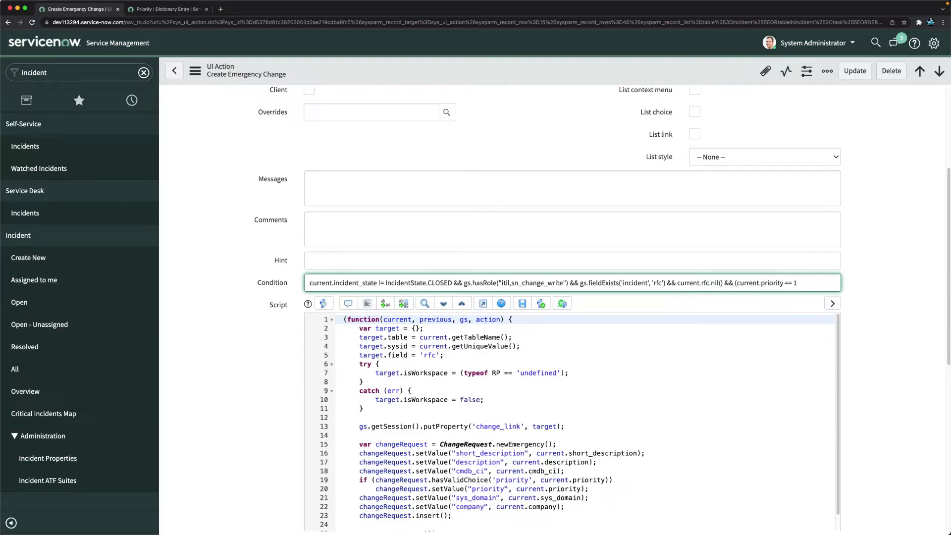
pyautogui.write('||')
pyautogui.write('|')
pyautogui.write(' curre')
pyautogui.write('nt.pt')
pyautogui.write('riority')
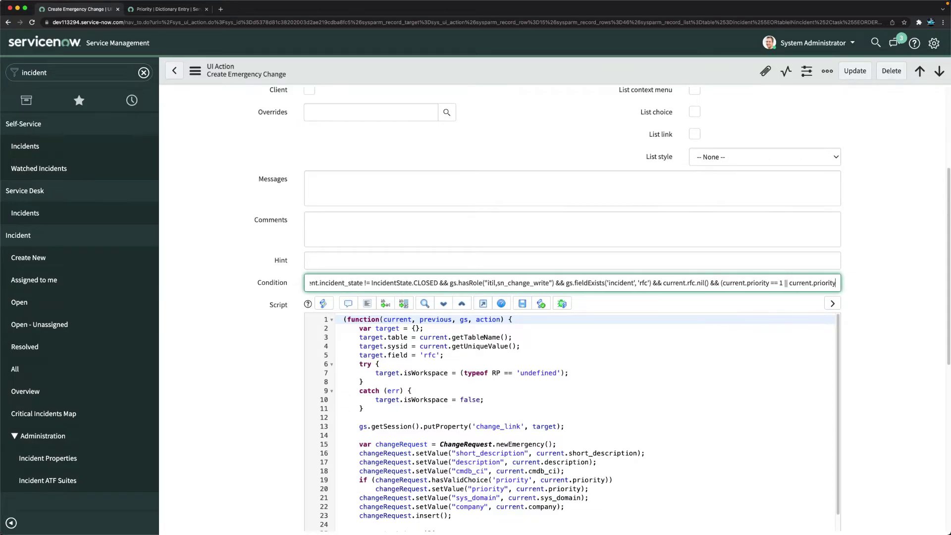
pyautogui.write(' ==')
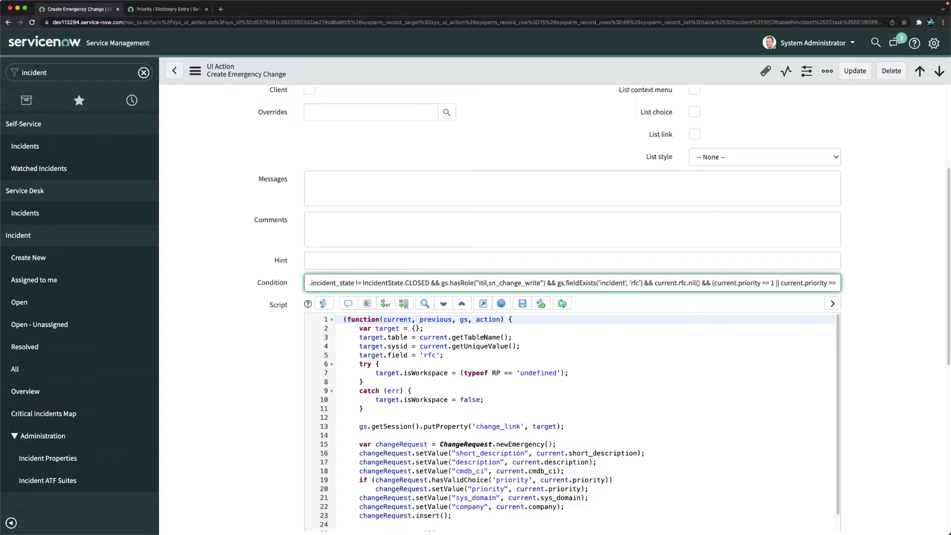
pyautogui.write(' 2')
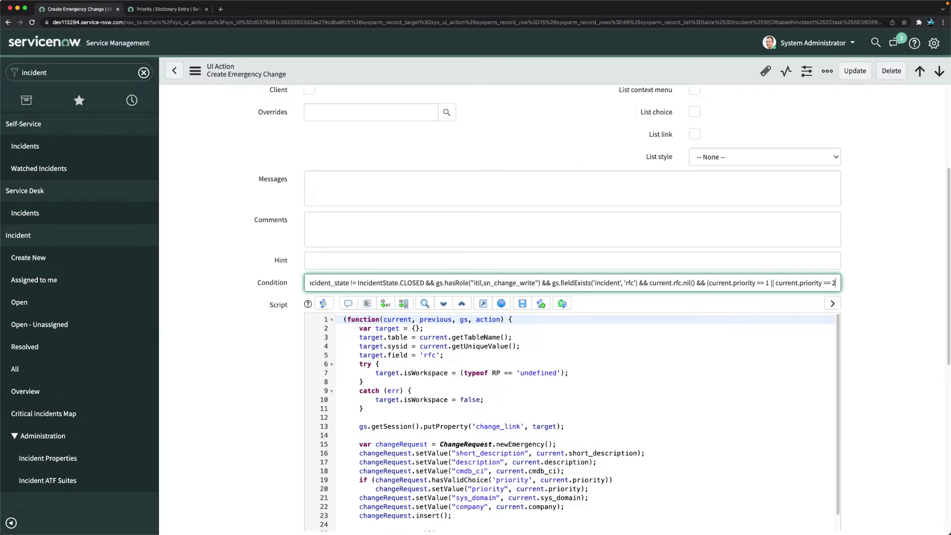
pyautogui.write(')')
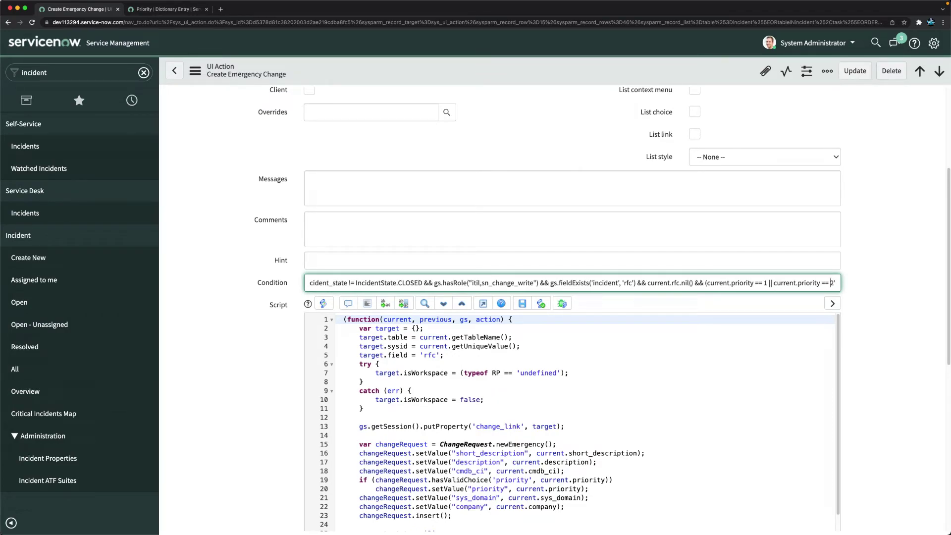
pyautogui.write("'")
pyautogui.click(765, 282)
pyautogui.write("'1'")
pyautogui.write("2'")
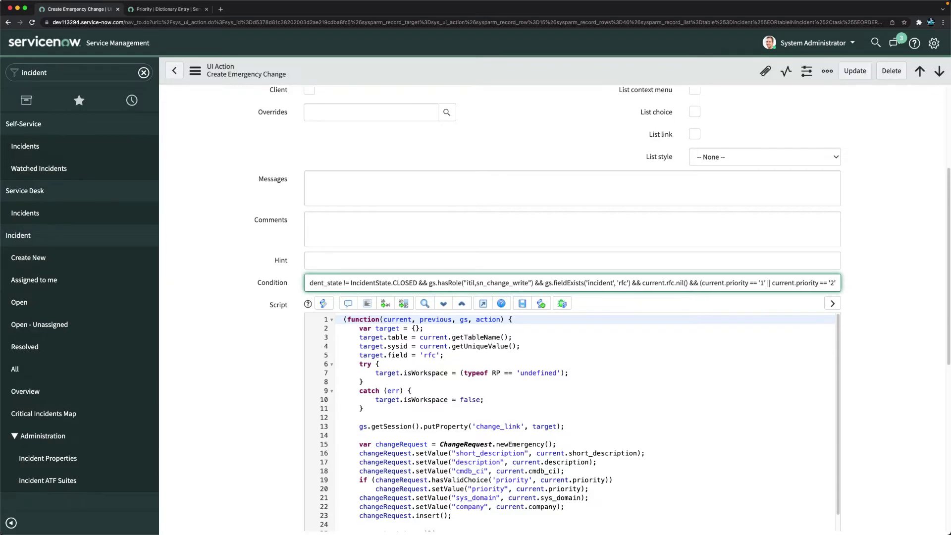
pyautogui.write(')')
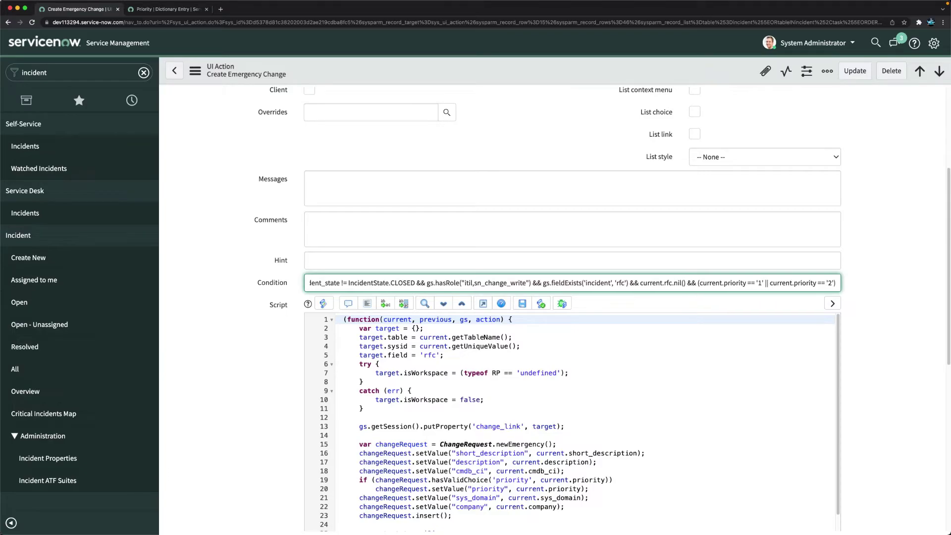
# - Save the updated Create Emergency Change UI action
pyautogui.click(228, 254)
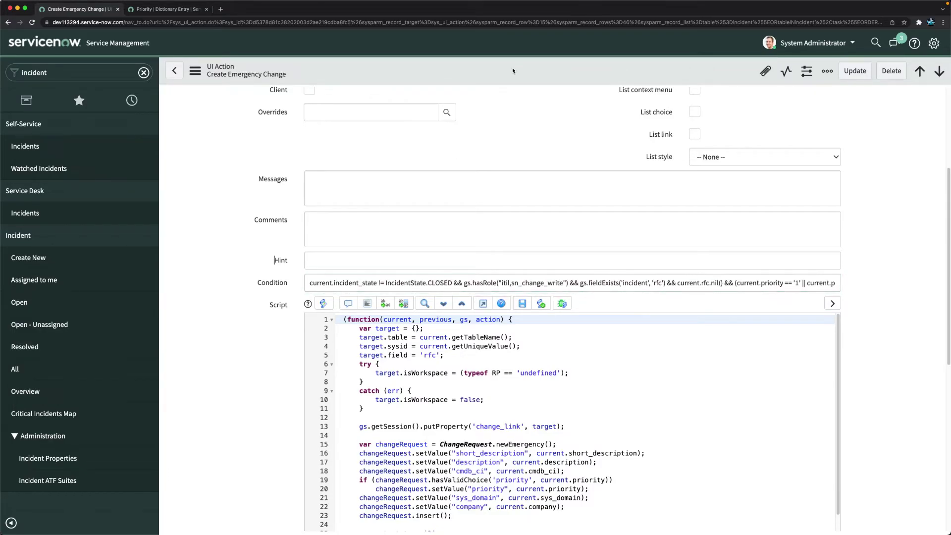
pyautogui.rightClick(489, 70)
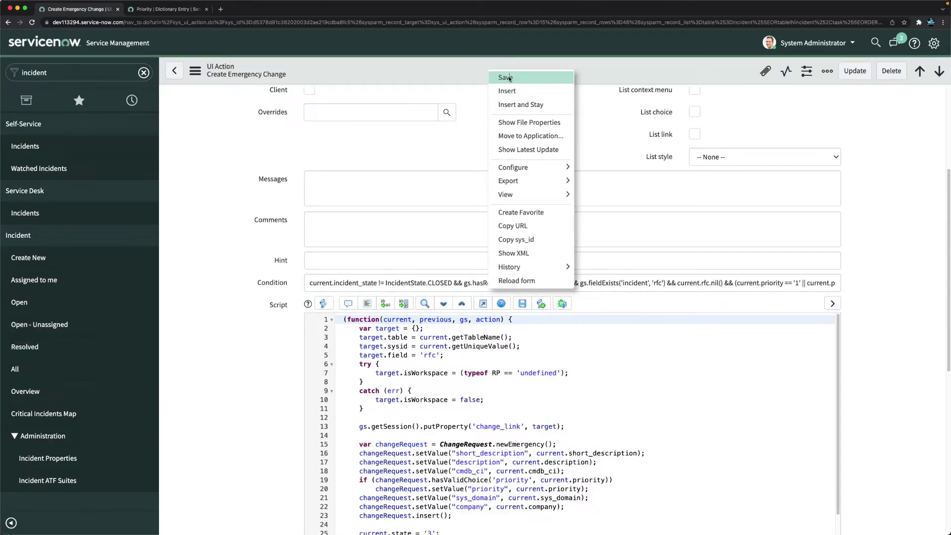
pyautogui.click(505, 78)
# - Confirm INC0010024 offers Create Emergency Change in its record actions, then close its tab
pyautogui.click(174, 10)
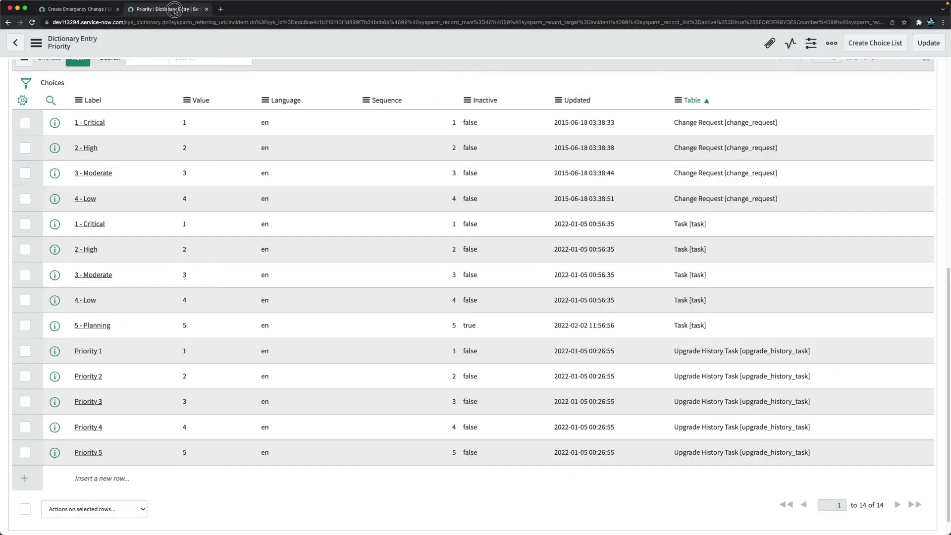
pyautogui.click(7, 23)
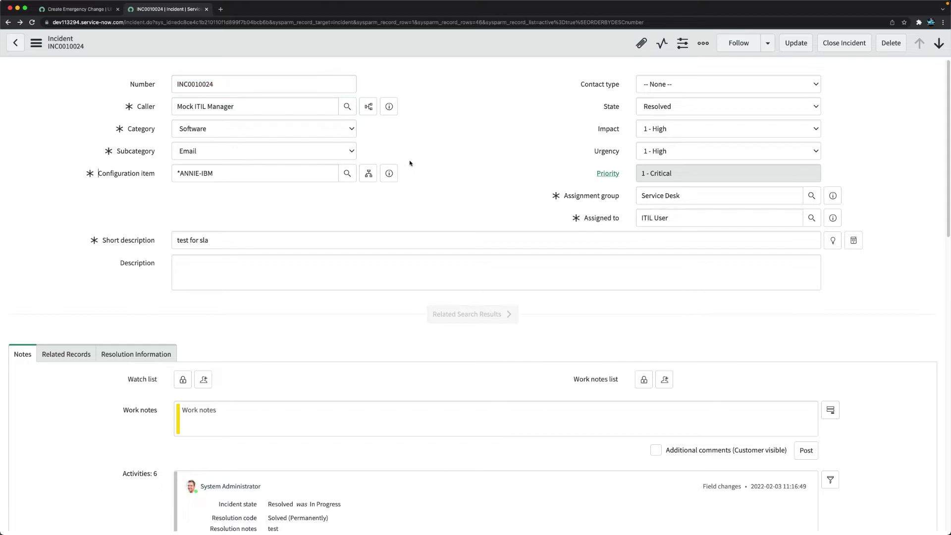
pyautogui.rightClick(345, 45)
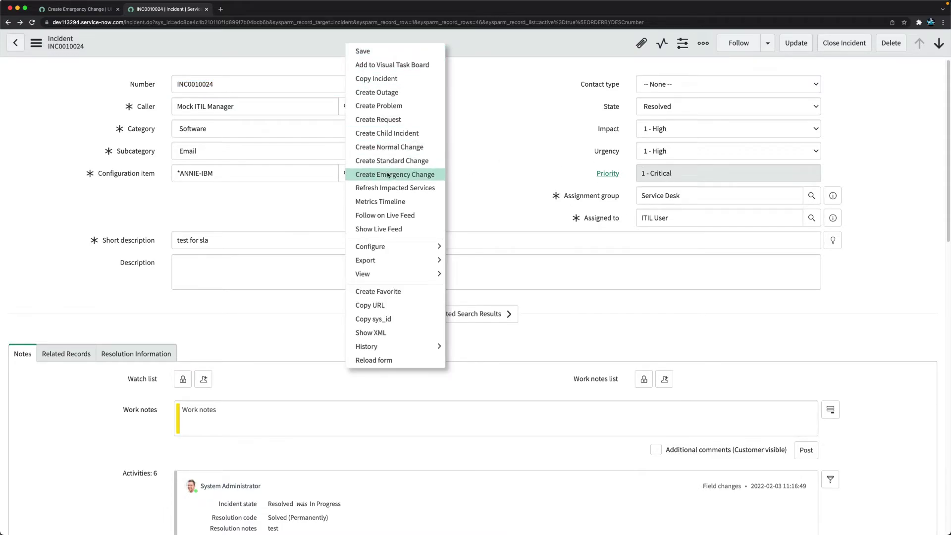
pyautogui.click(511, 100)
pyautogui.click(207, 9)
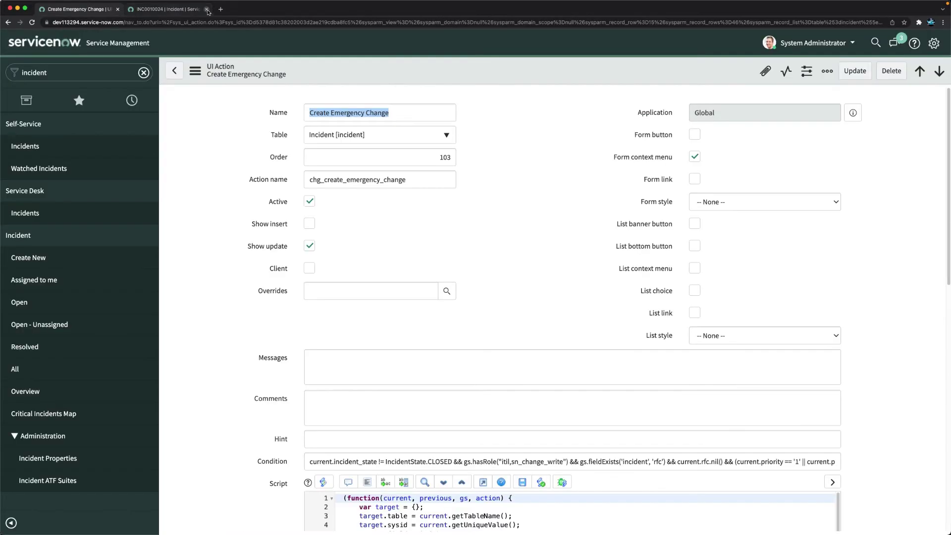
# - Open 5 - Planning incident INC0010017 and verify its record actions omit Create Emergency Change
pyautogui.click(22, 305)
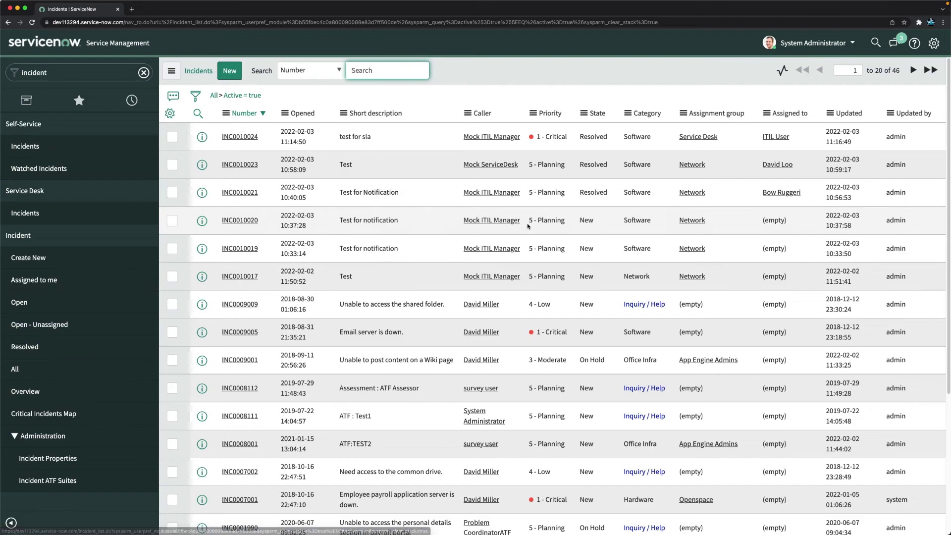
pyautogui.click(236, 277)
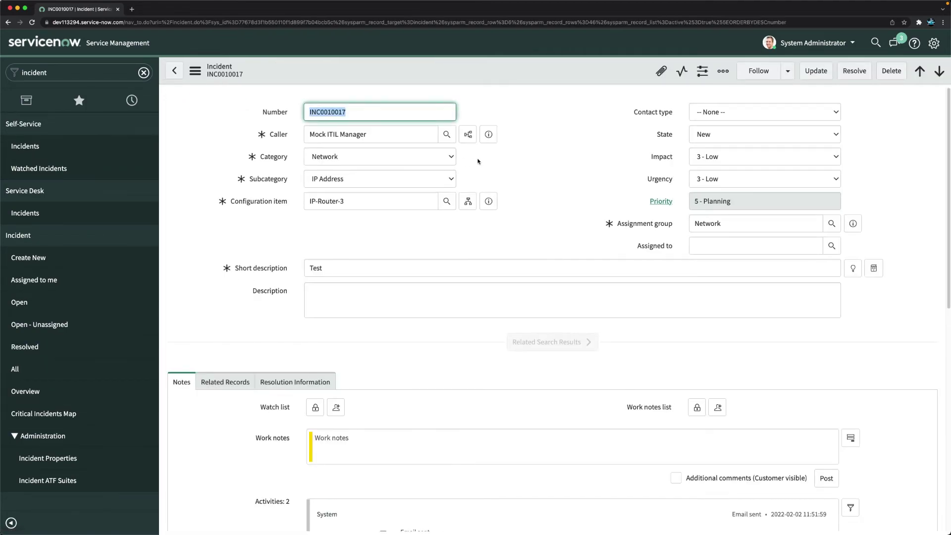
pyautogui.rightClick(431, 73)
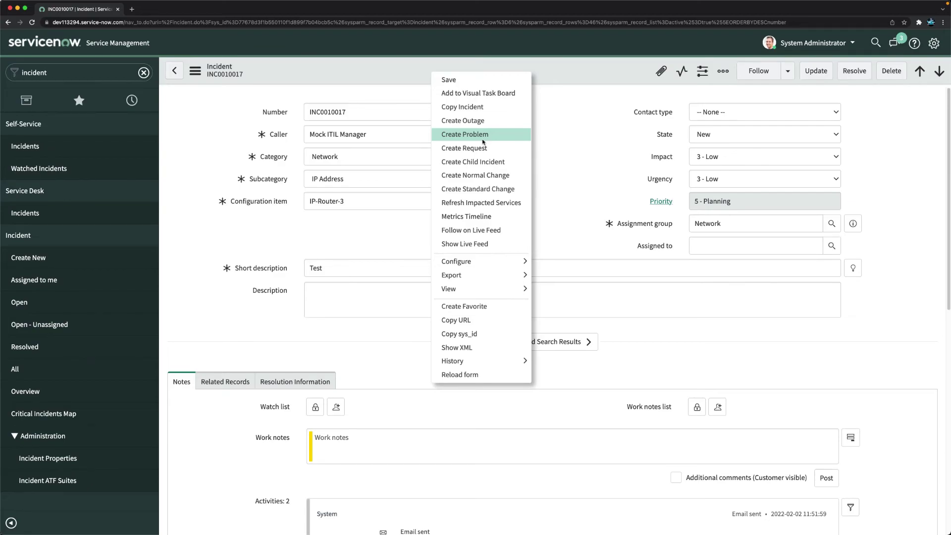
pyautogui.click(576, 181)
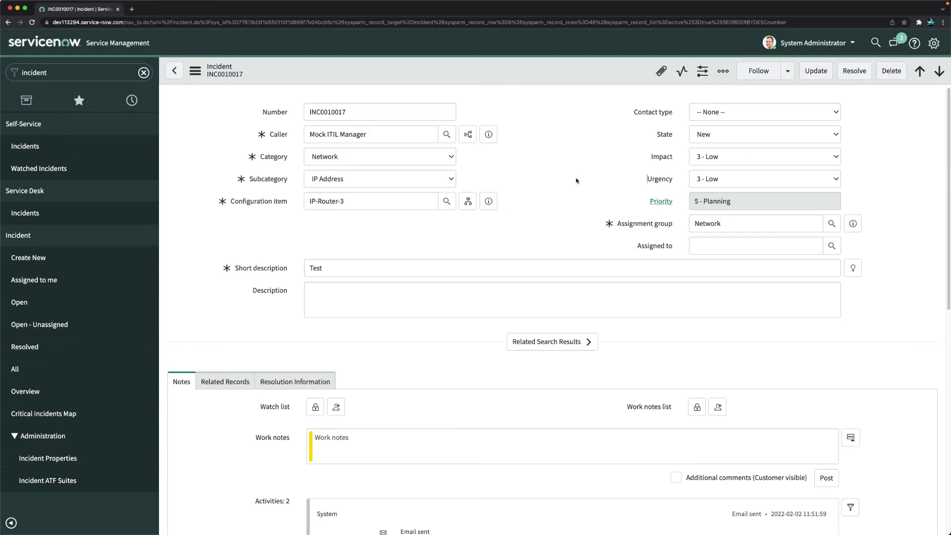